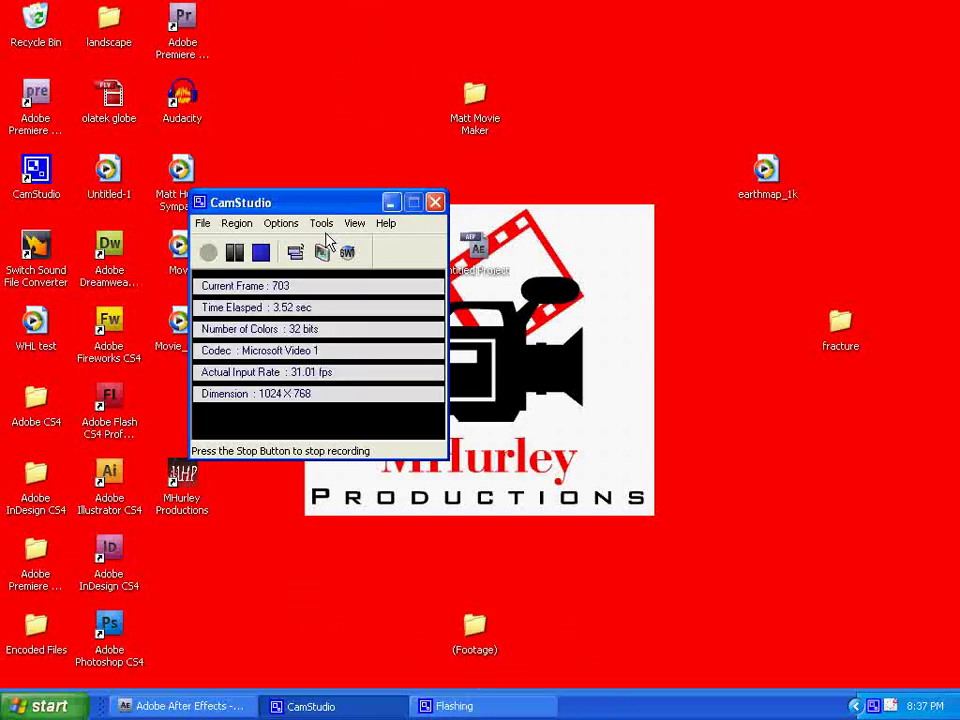
Move the CamStudio window to the upper left and bring the After Effects globe project forward
left_click_drag(322, 201, 225, 47)
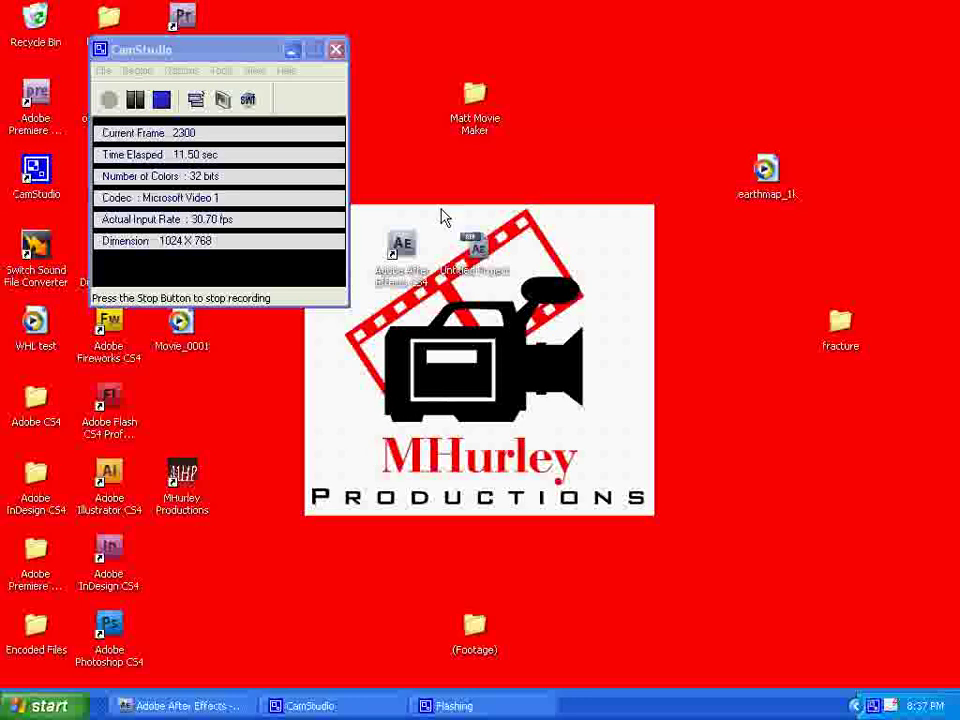
left_click(185, 706)
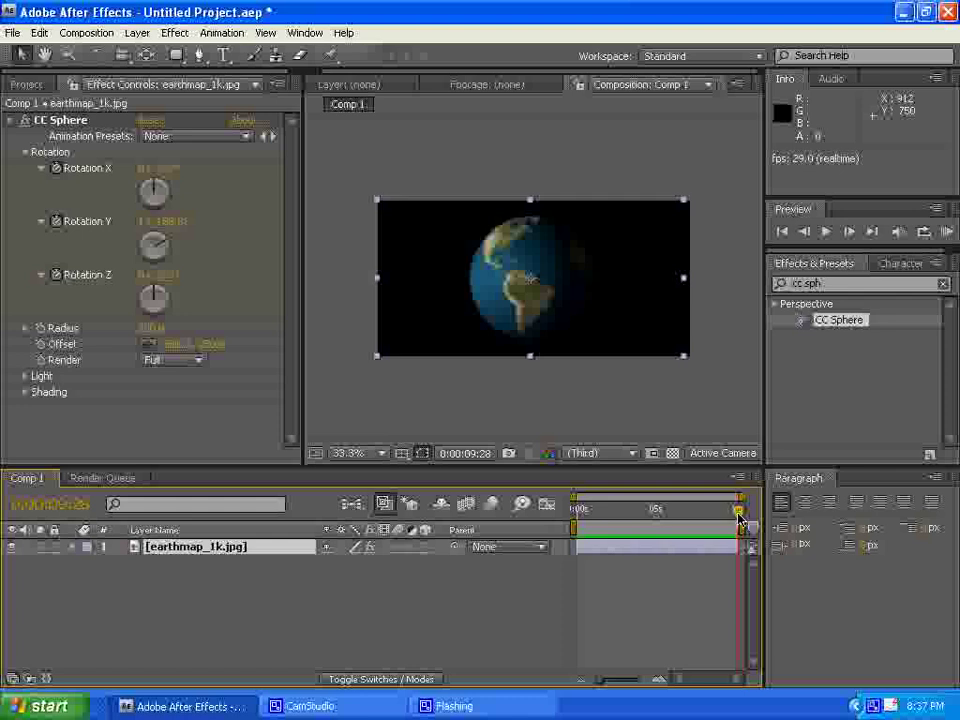
Scrub the timeline to watch the globe spin, then switch the viewer to the empty Layer view
left_click_drag(738, 518, 574, 510)
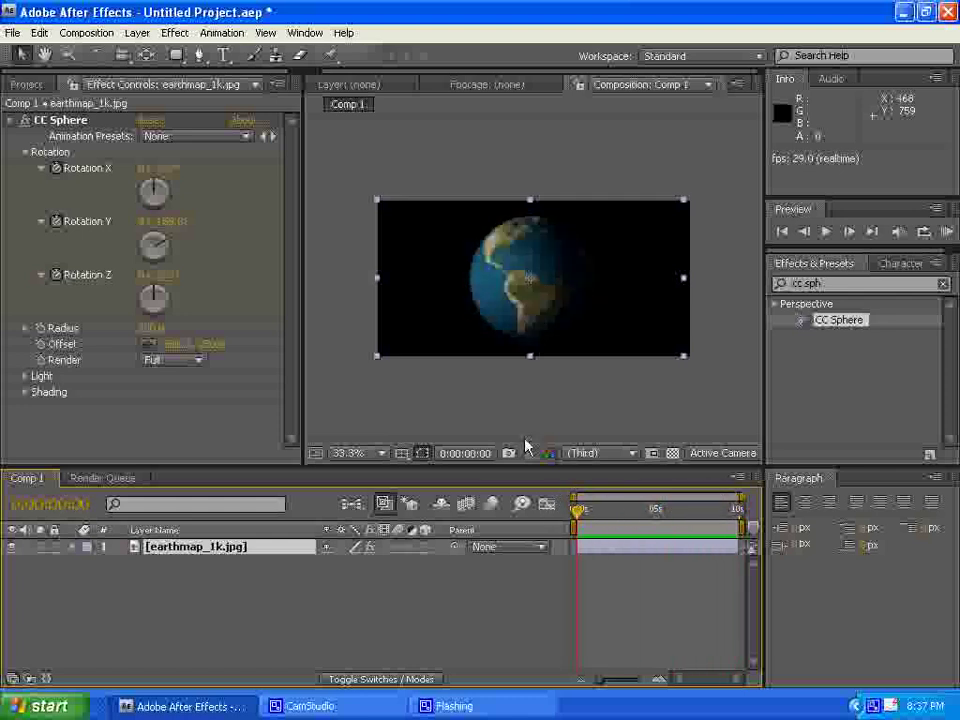
left_click(470, 85)
left_click(380, 86)
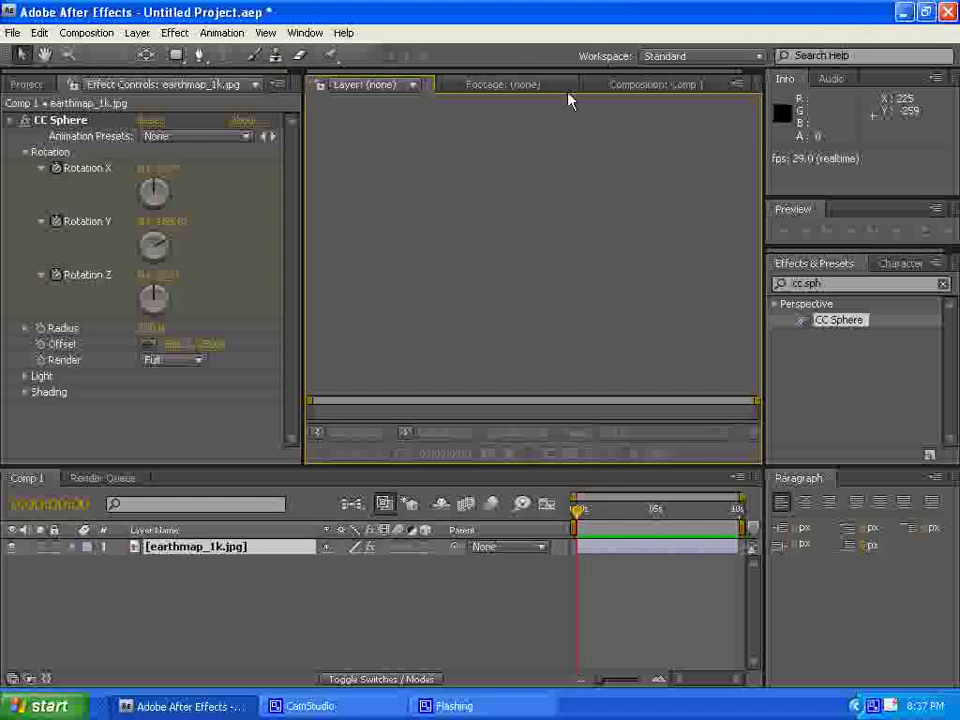
Close the globe project and start a new empty Untitled Project, answering the save prompt
left_click(12, 33)
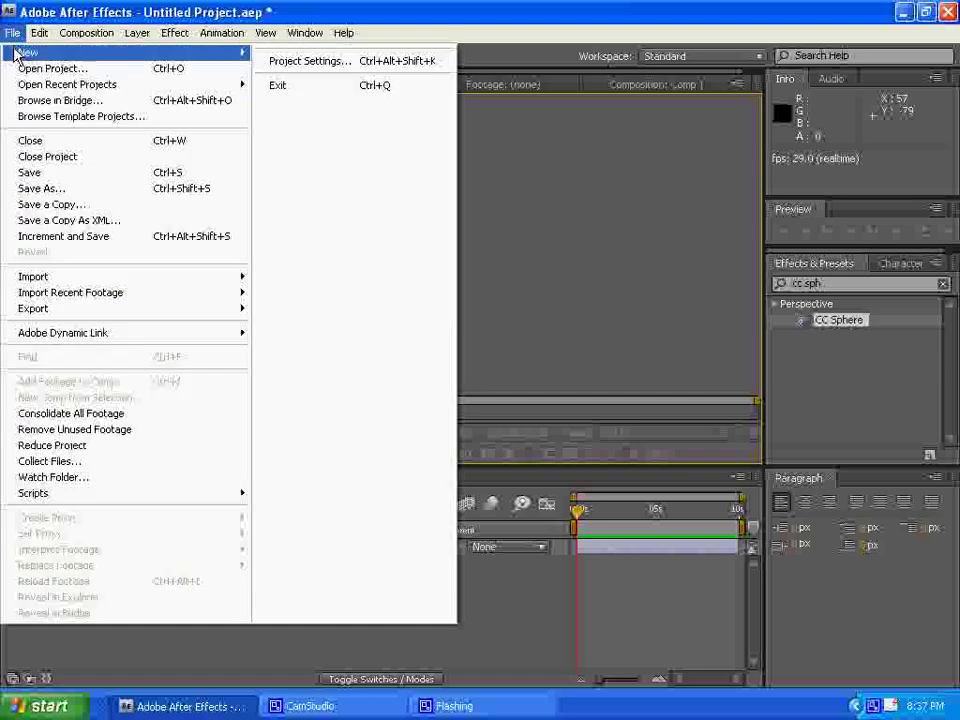
mouse_move(18, 53)
left_click(285, 52)
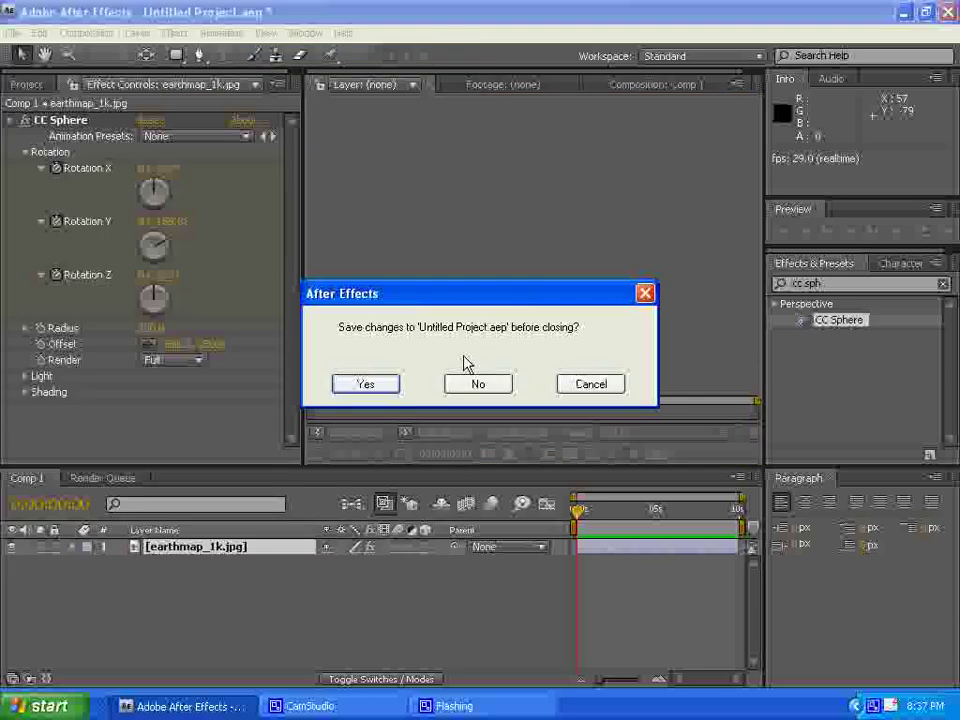
left_click(477, 386)
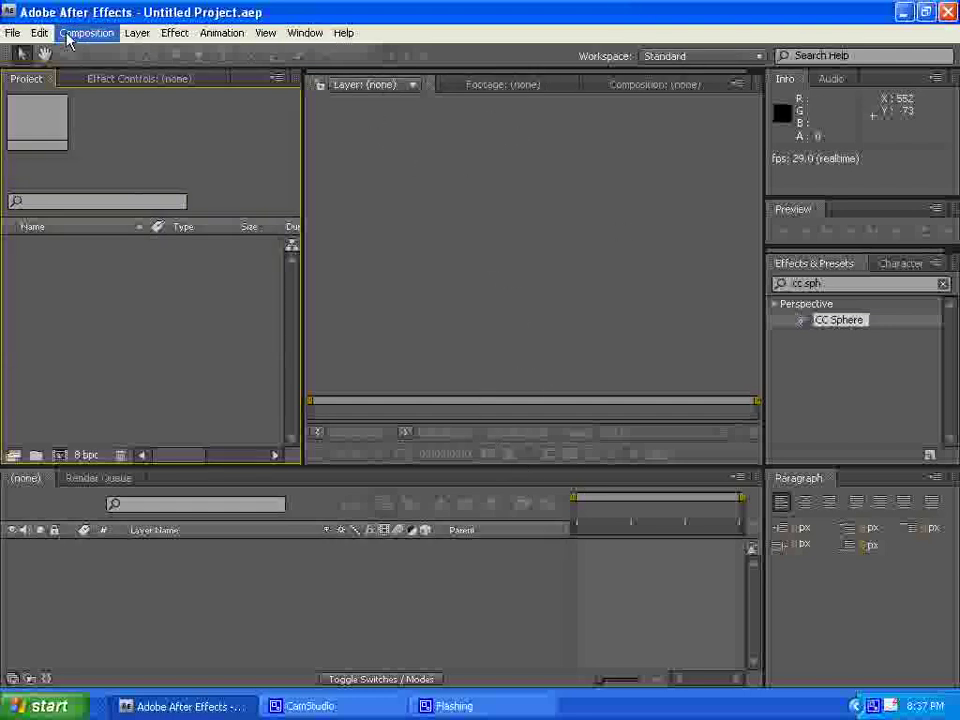
left_click(903, 12)
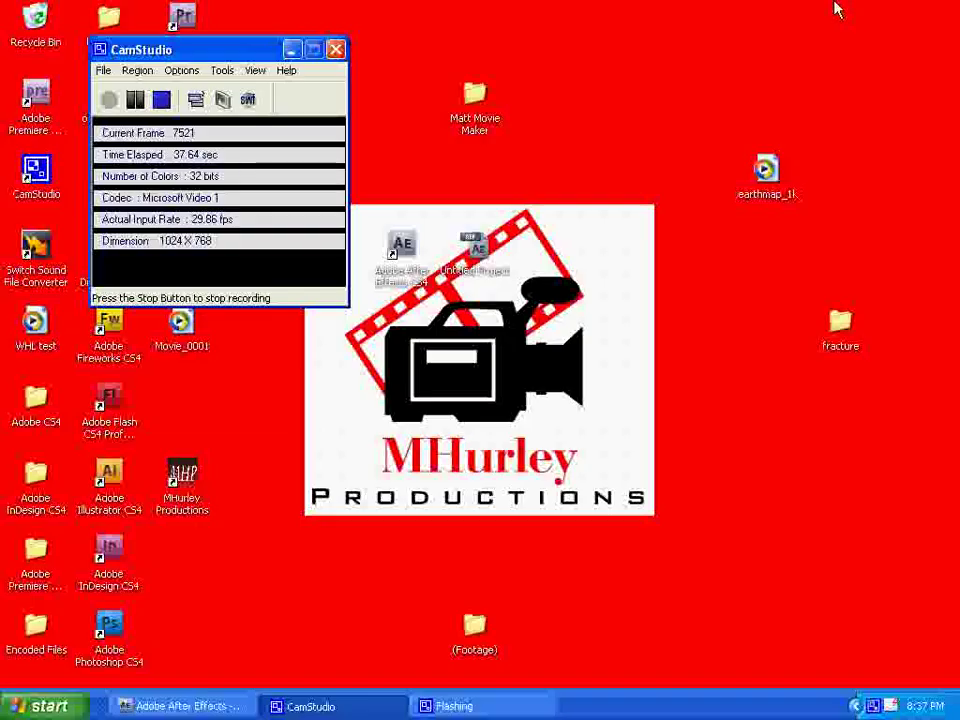
double_click(474, 650)
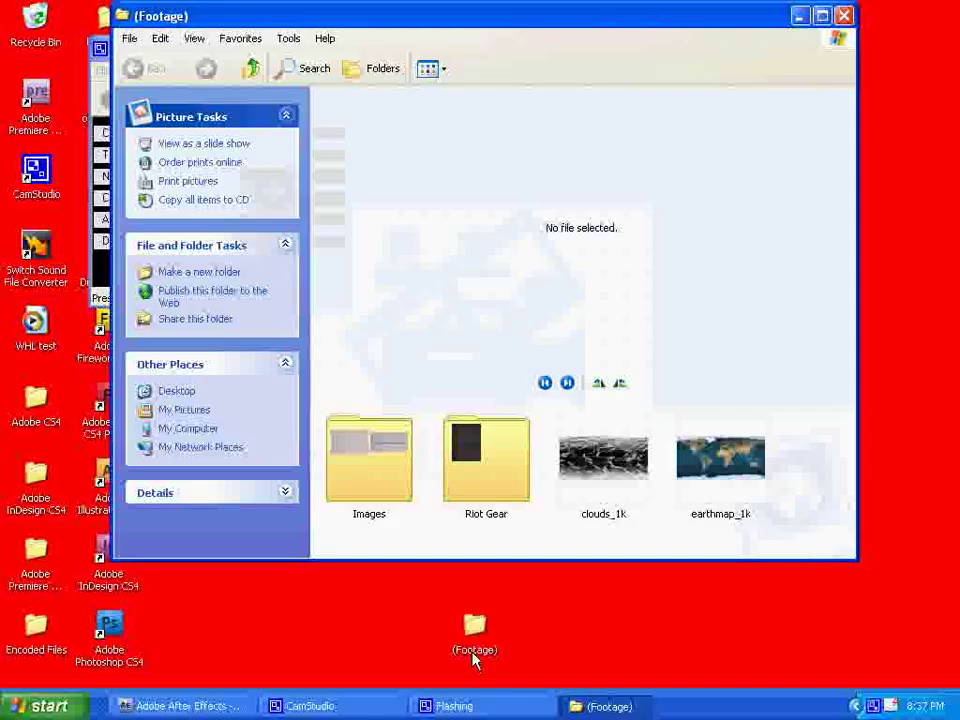
left_click(720, 458)
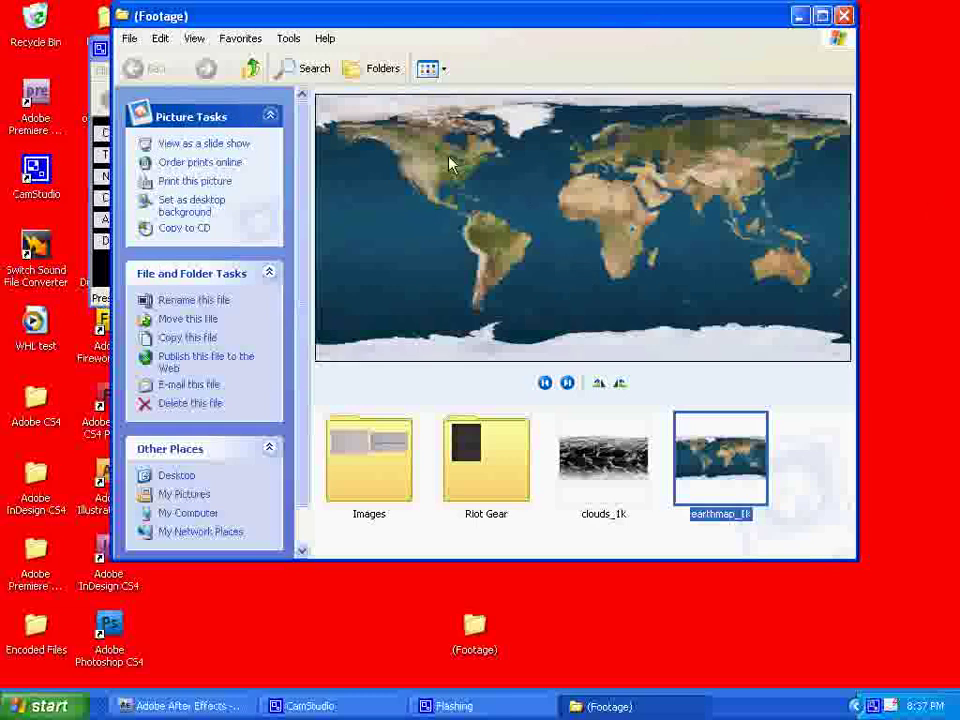
left_click(844, 16)
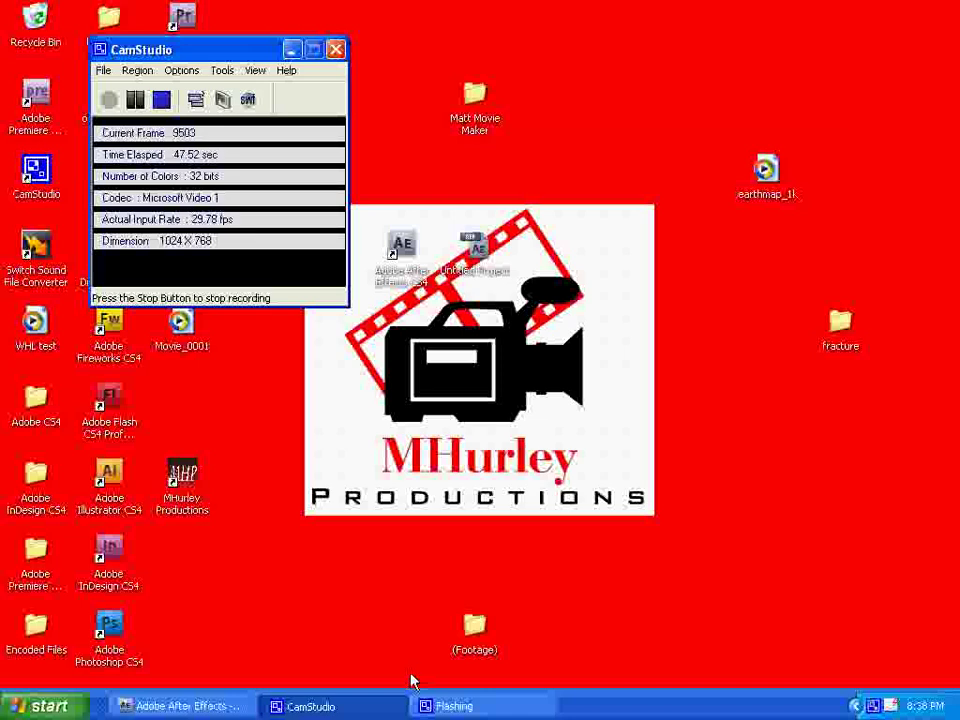
Restore After Effects and open New Composition settings for a 1000×500, 10-second Comp 1
left_click(195, 706)
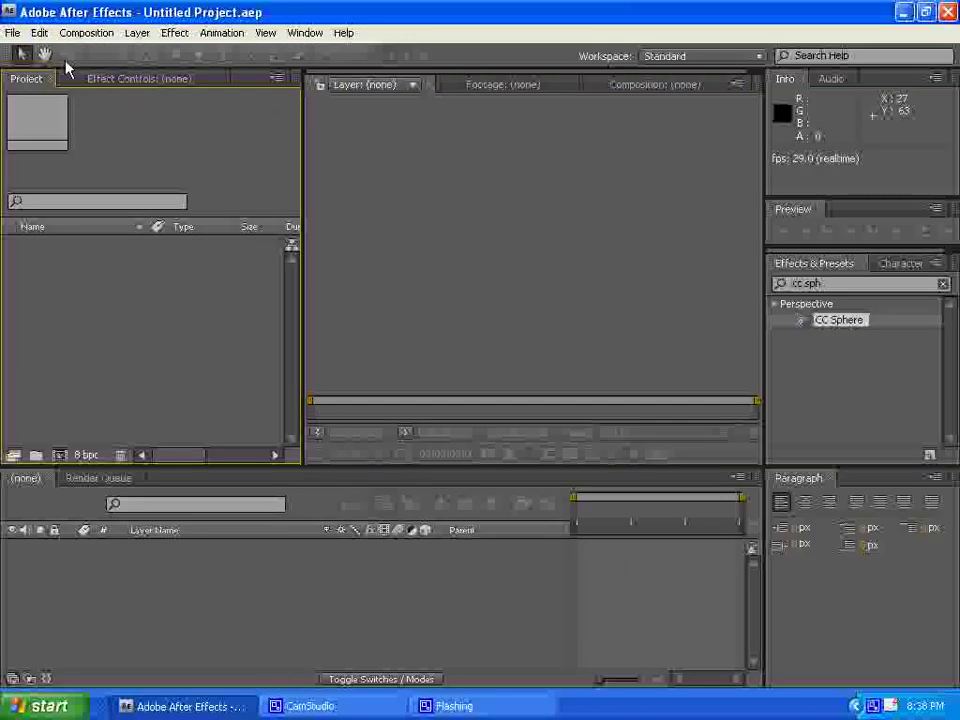
left_click(88, 33)
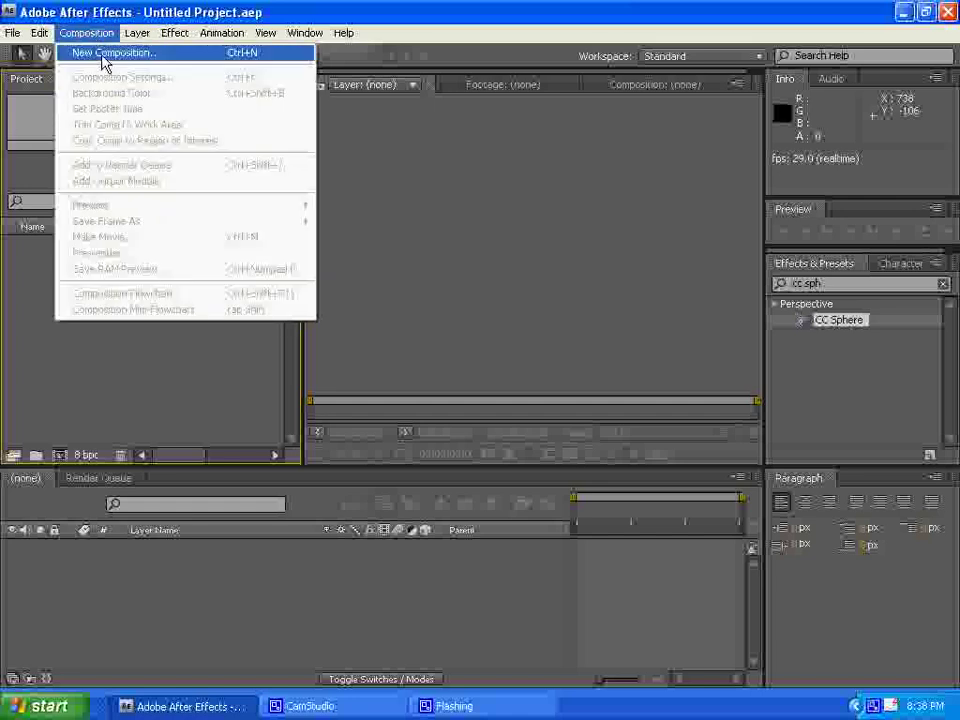
left_click(103, 58)
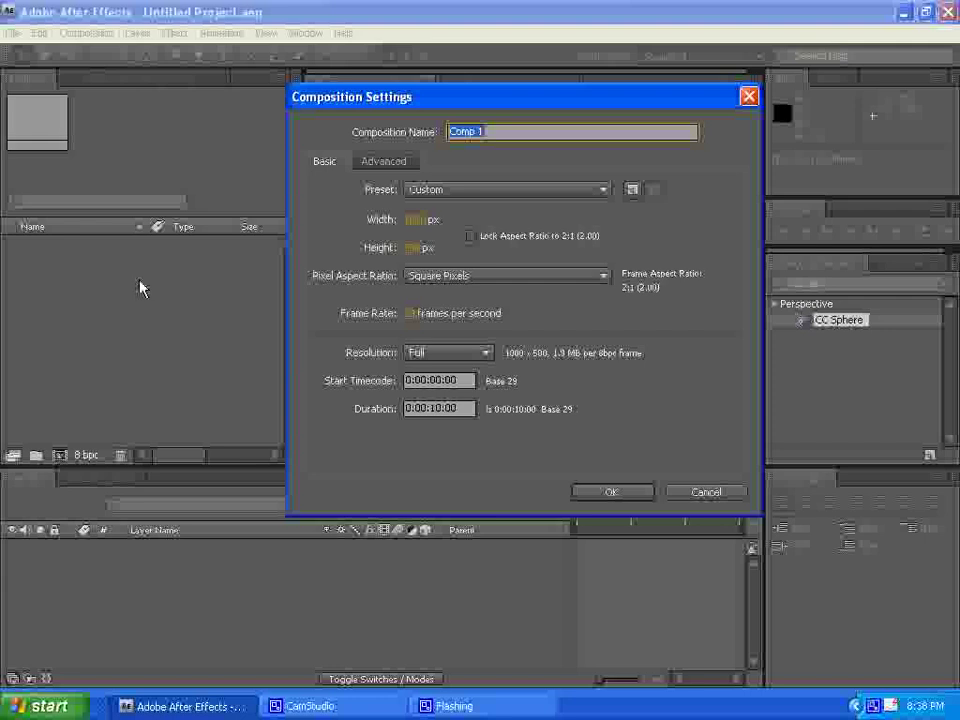
Create Comp 1, then jump the current time to the end and back to the start
left_click(610, 492)
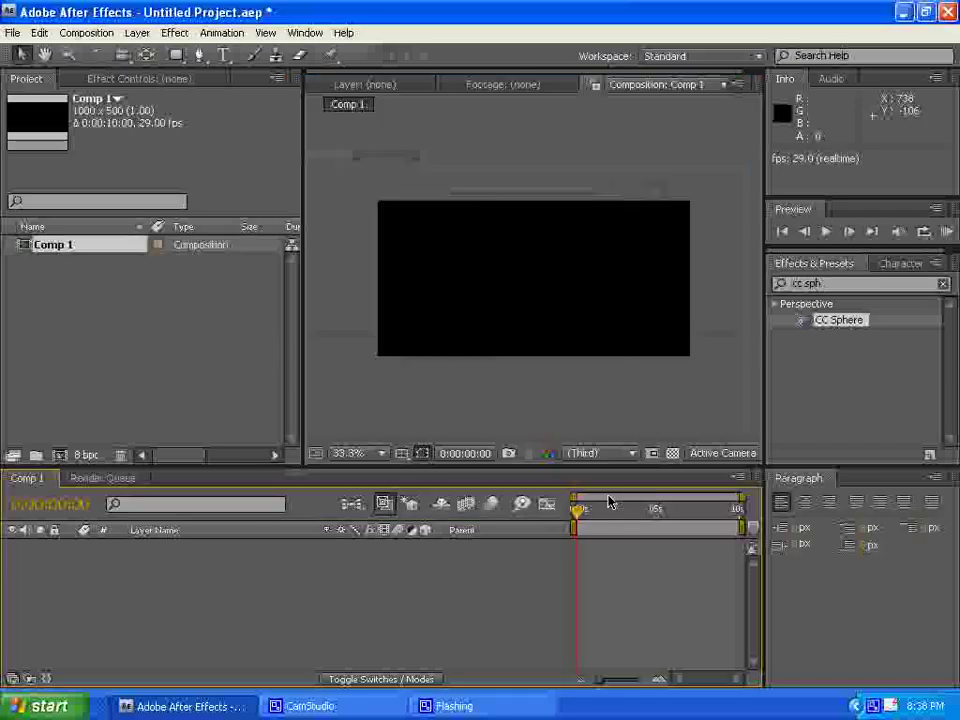
key("End")
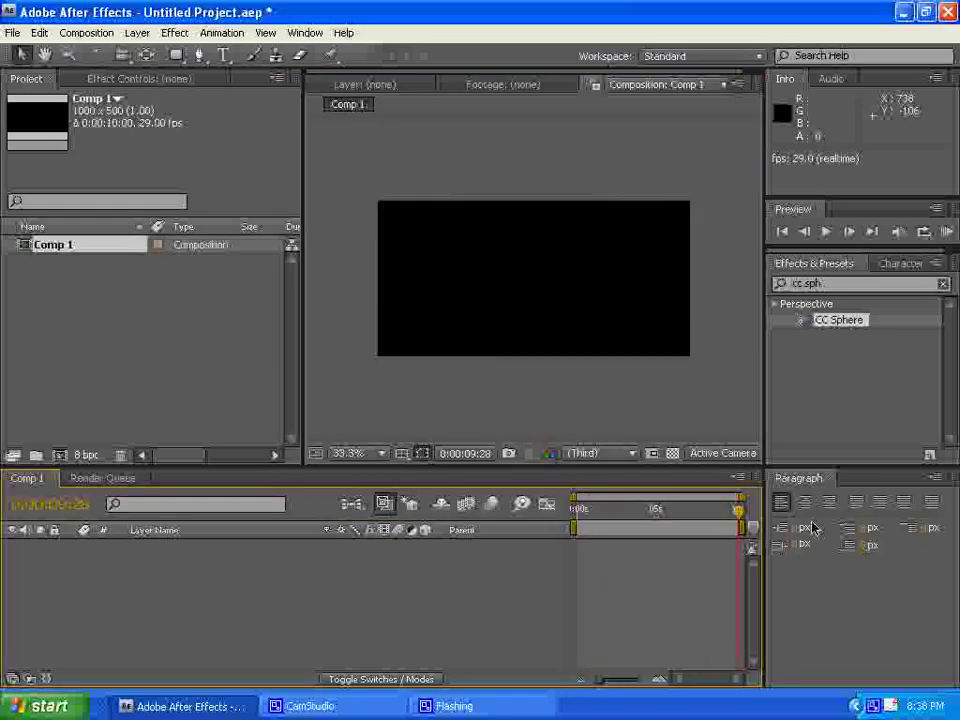
left_click_drag(738, 510, 562, 500)
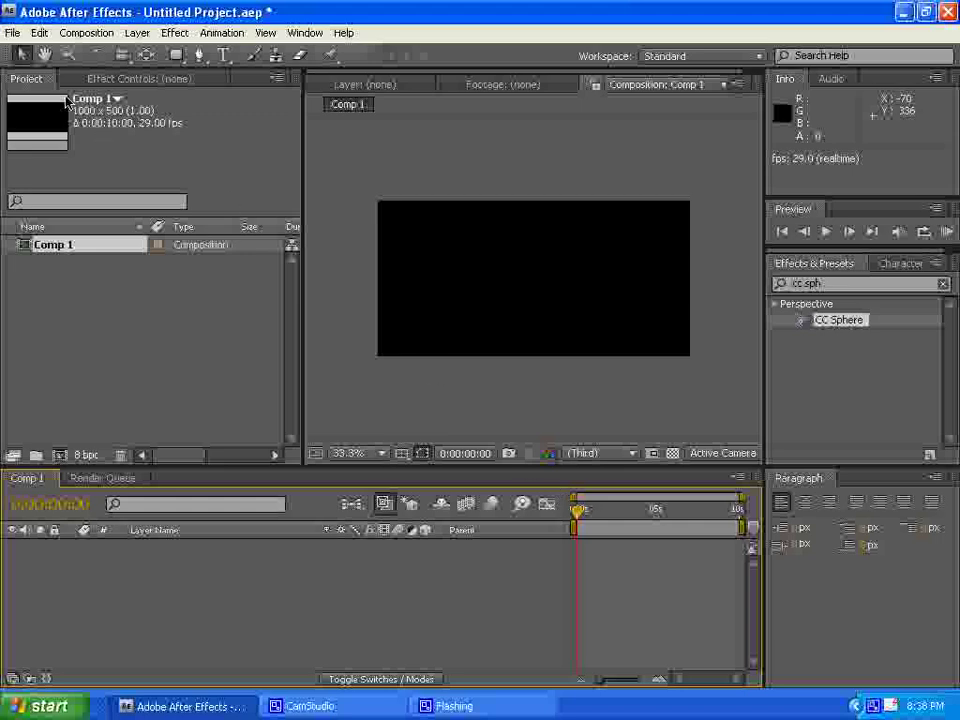
Import earthmap_1k.jpg and add it to Comp 1 as a layer
left_click(12, 32)
mouse_move(84, 282)
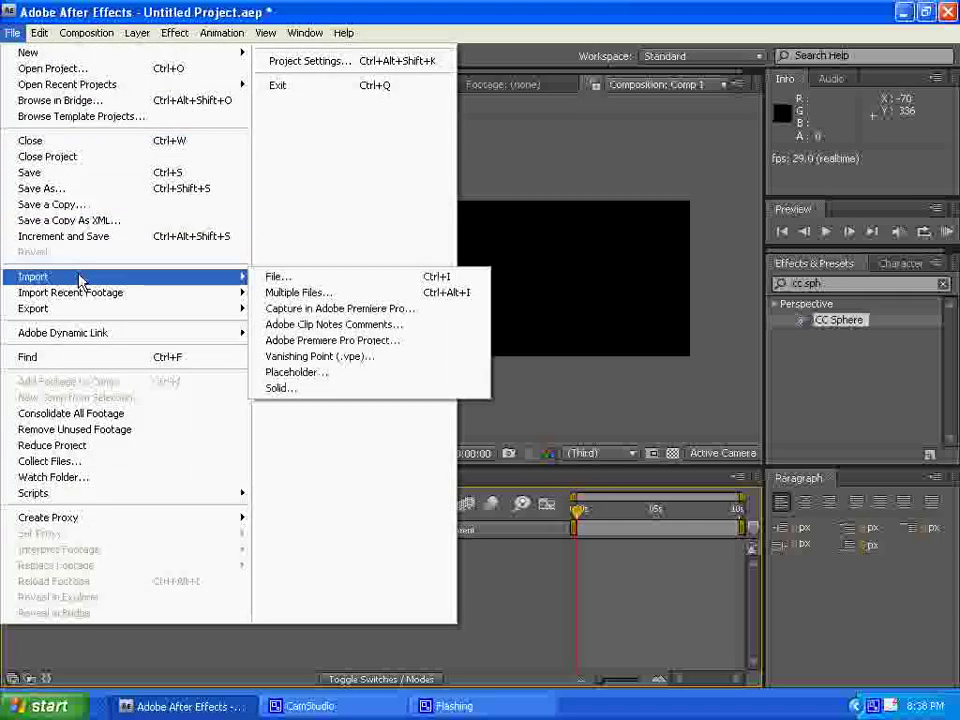
left_click(290, 275)
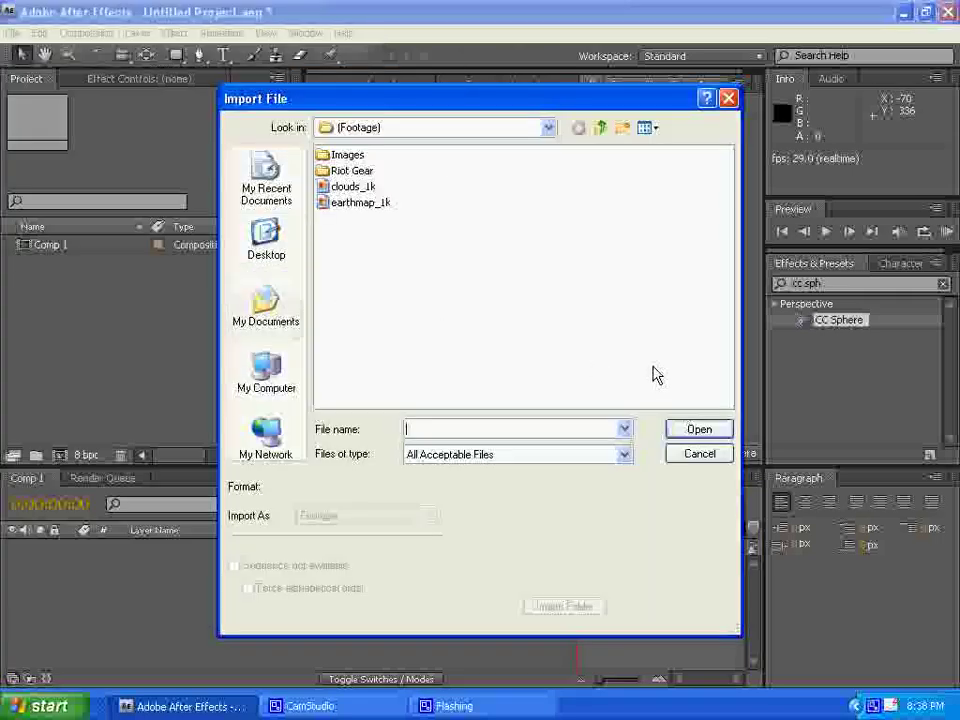
double_click(360, 205)
left_click_drag(87, 268, 80, 640)
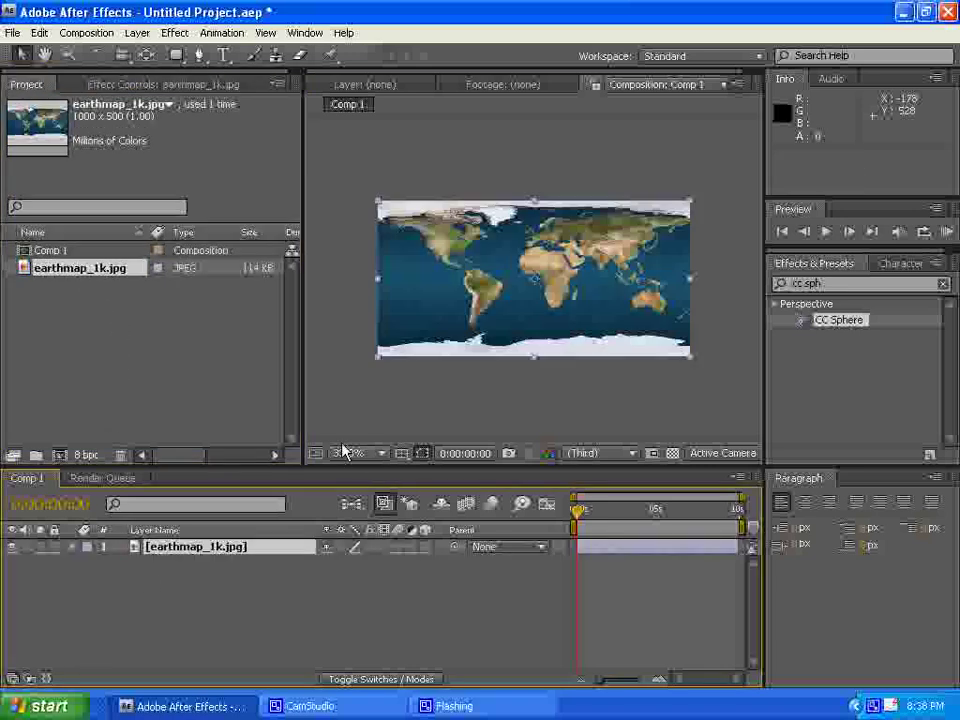
Search Effects & Presets for 'cc sph' and drop CC Sphere onto the earth map
left_click(436, 418)
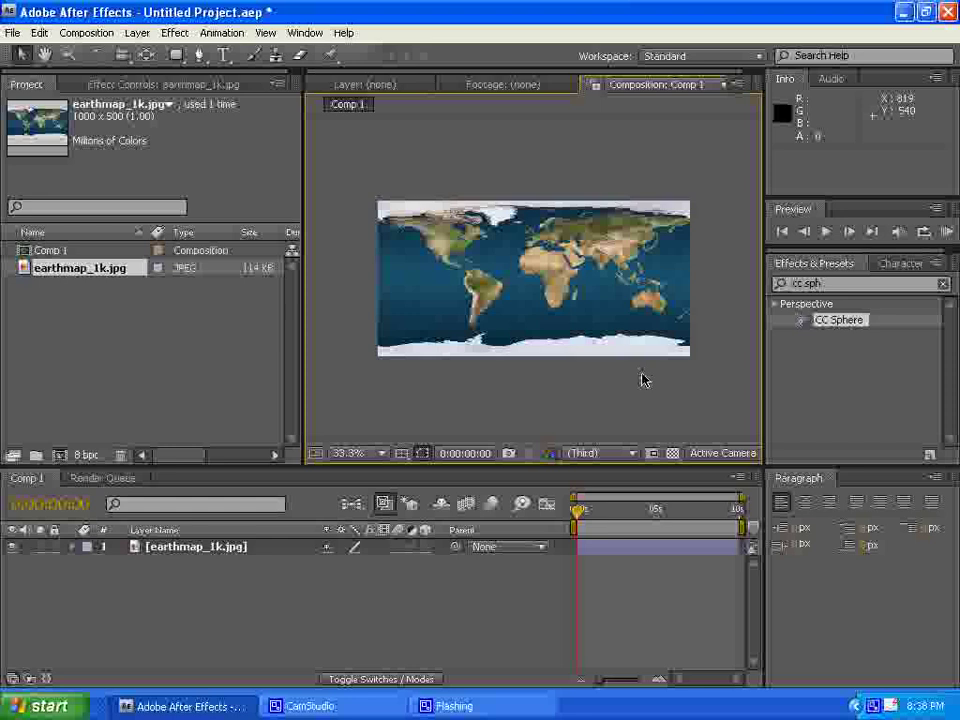
left_click(797, 284)
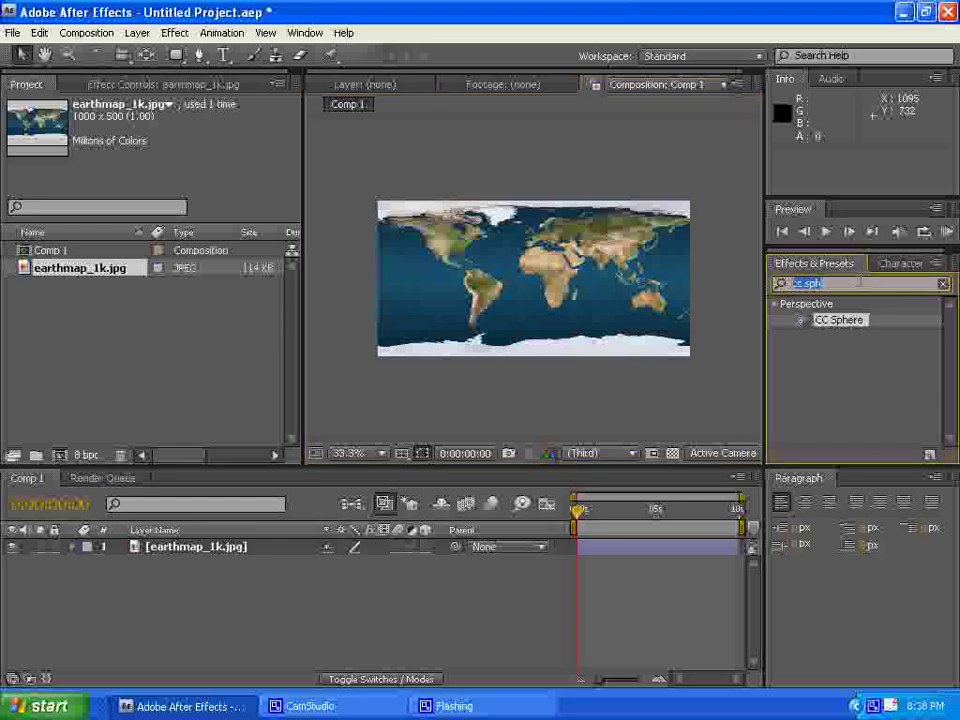
left_click(860, 284)
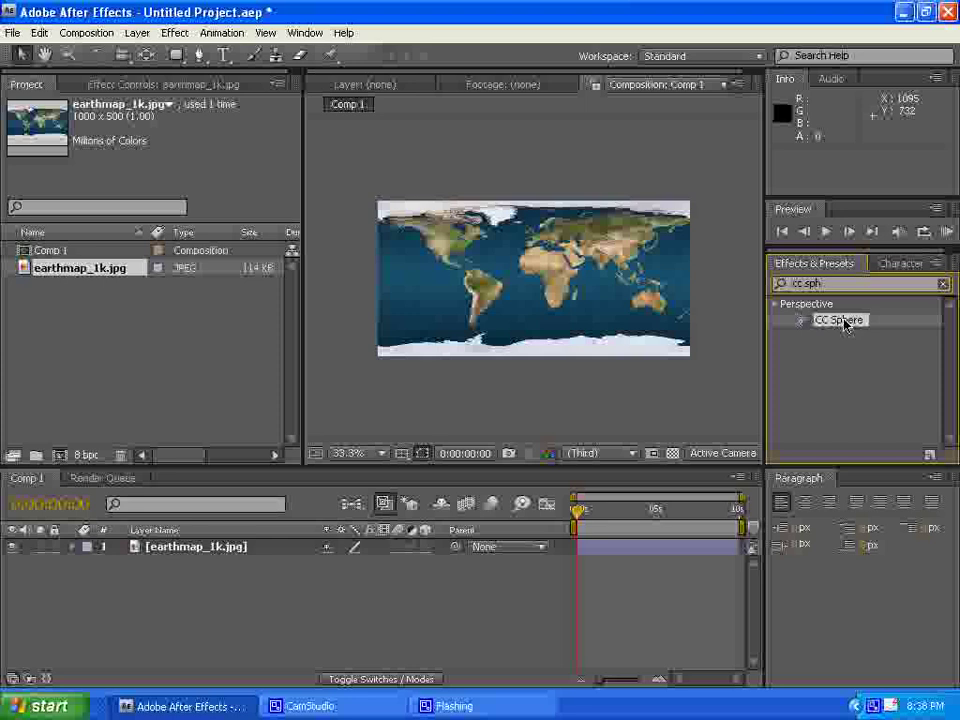
mouse_move(853, 327)
left_mouse_down()
mouse_move(842, 343)
mouse_move(554, 264)
left_mouse_up()
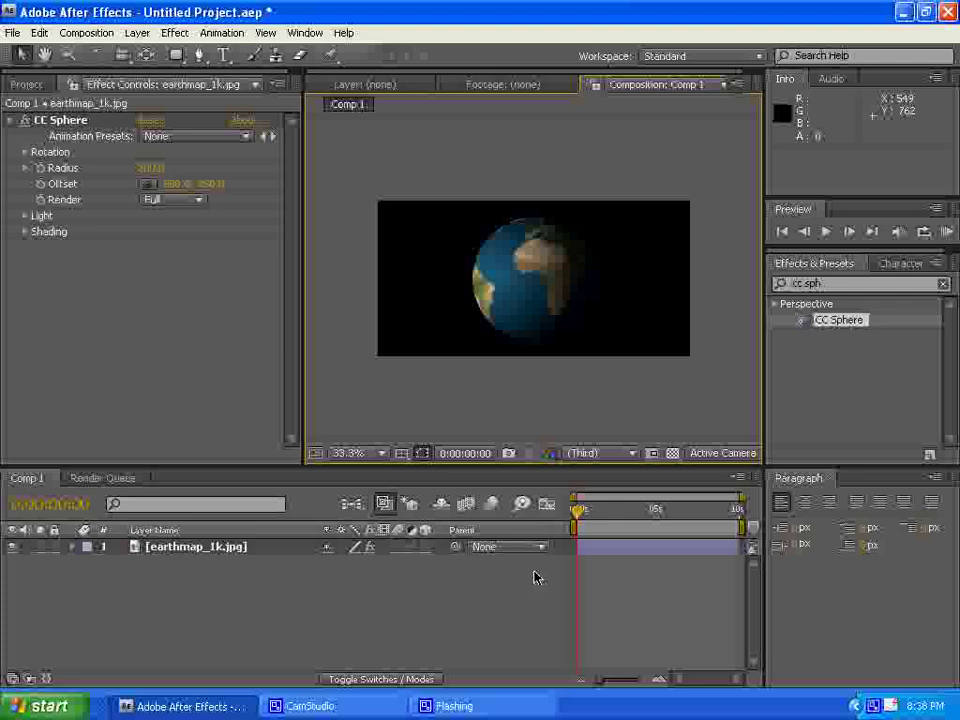
Expand CC Sphere Rotation, tilt the globe on Rotation X and turn Rotation Y to show South America
mouse_move(578, 513)
left_mouse_down()
mouse_move(700, 513)
mouse_move(529, 527)
mouse_move(668, 514)
mouse_move(560, 505)
left_mouse_up()
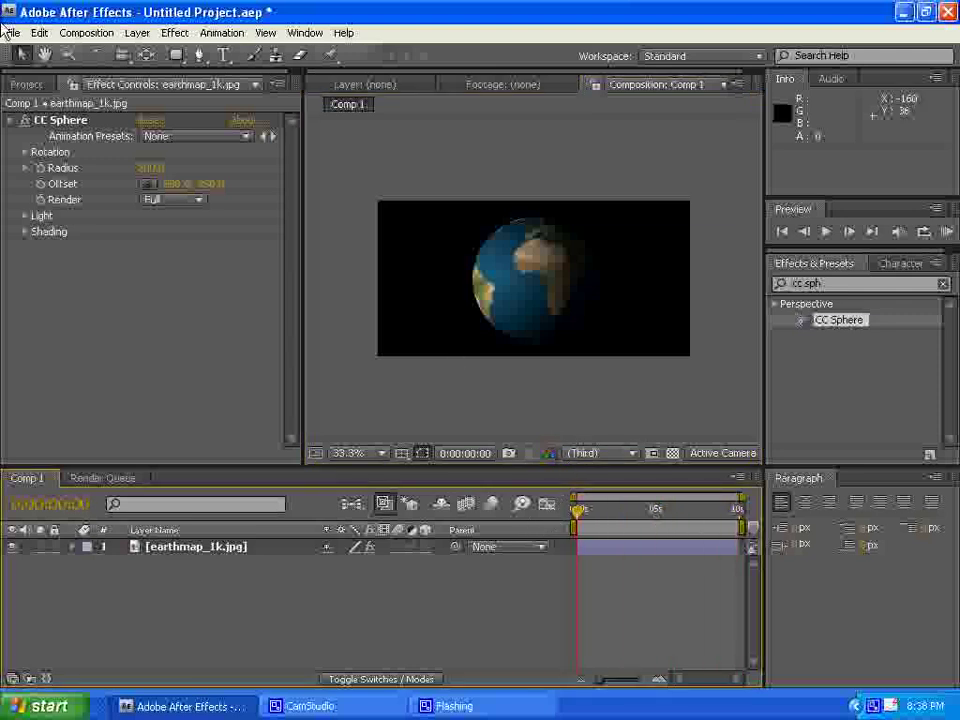
left_click(37, 158)
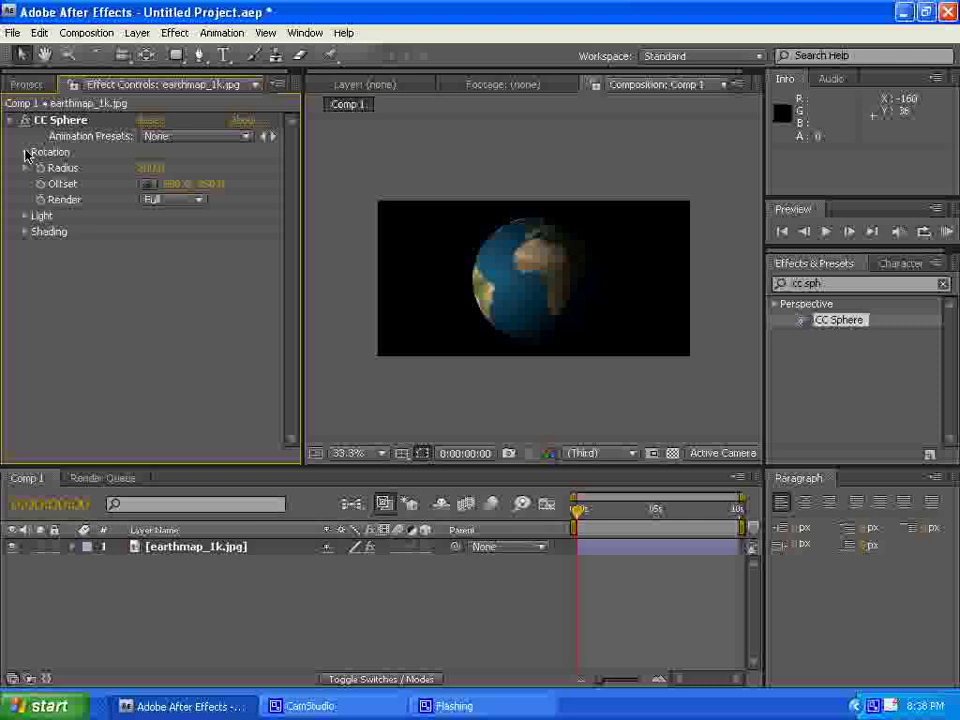
left_click(26, 153)
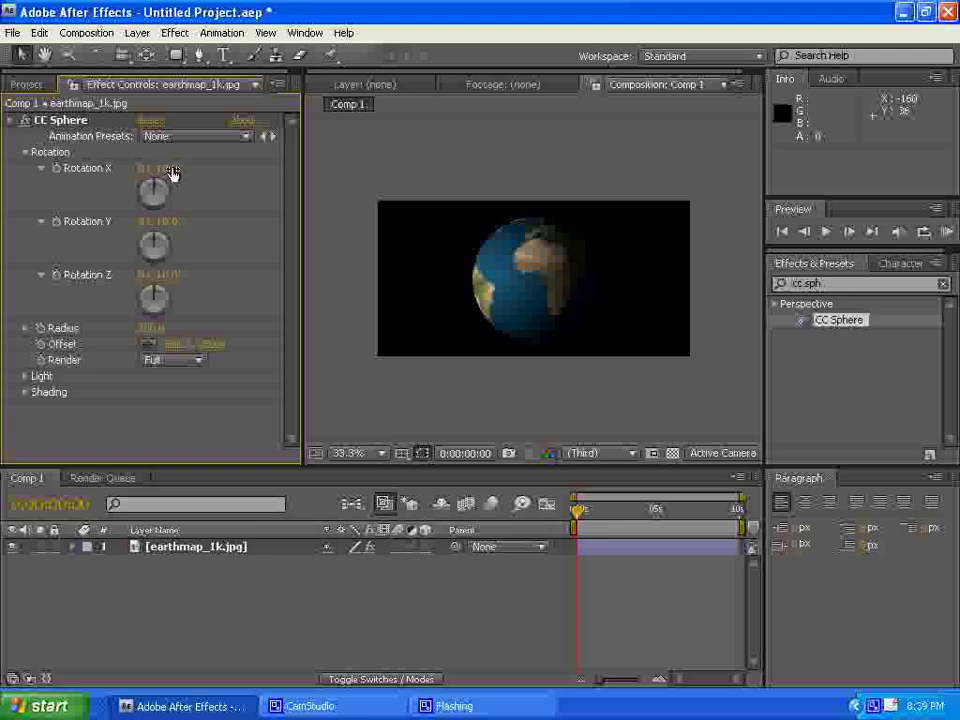
left_click_drag(172, 173, 185, 281)
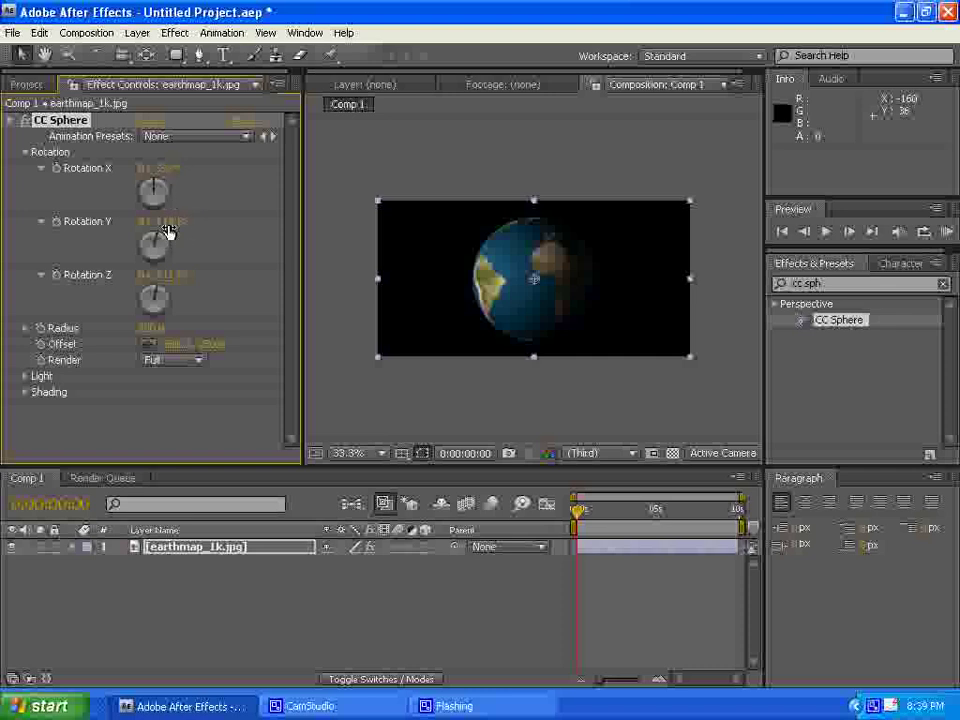
mouse_move(170, 229)
left_mouse_down()
mouse_move(200, 232)
mouse_move(171, 231)
mouse_move(180, 231)
left_mouse_up()
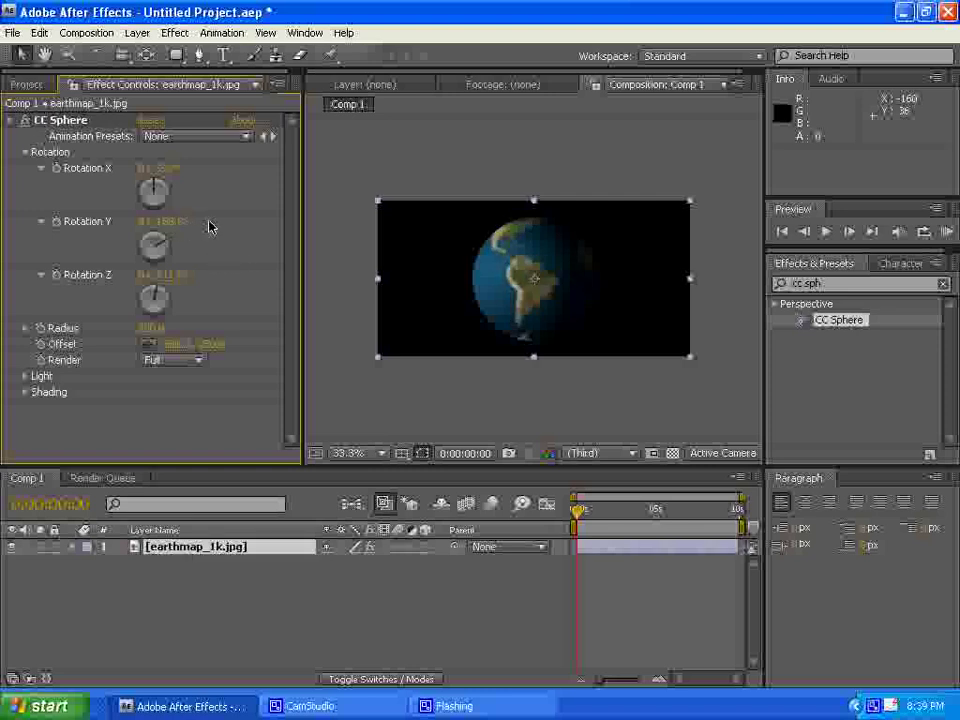
Fine-tune the globe's Rotation X tilt
left_click(176, 174)
mouse_move(176, 174)
left_mouse_down()
mouse_move(136, 179)
mouse_move(158, 176)
left_mouse_up()
left_click(221, 210)
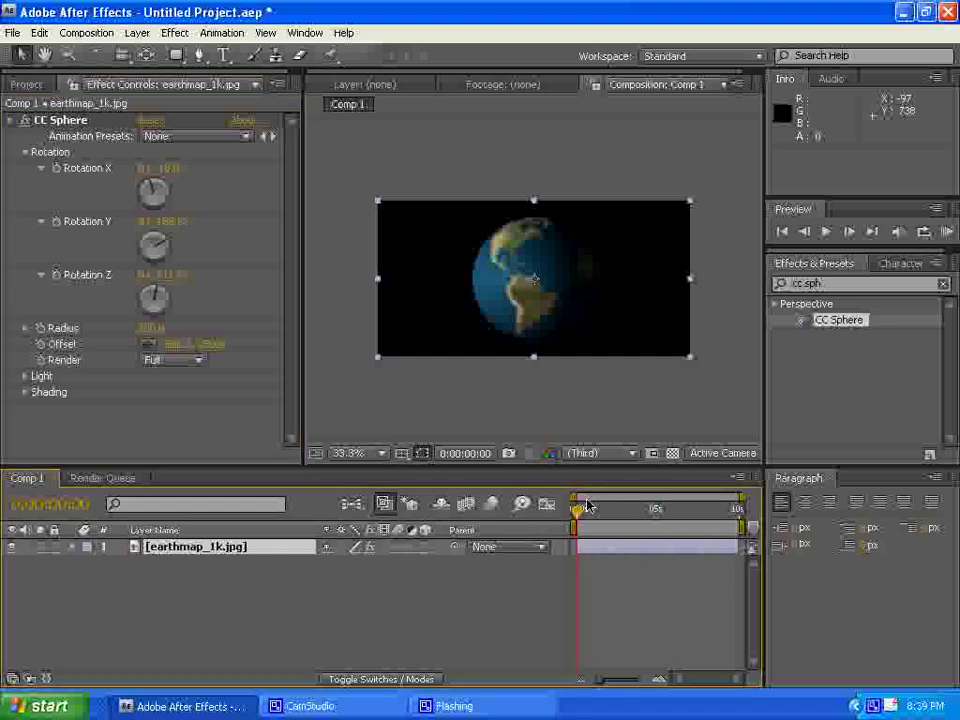
Set Rotation keyframes at 0:00, then at 0:00:09:28 raise Rotation Y past one full turn
left_click_drag(577, 509, 528, 524)
left_click(56, 274)
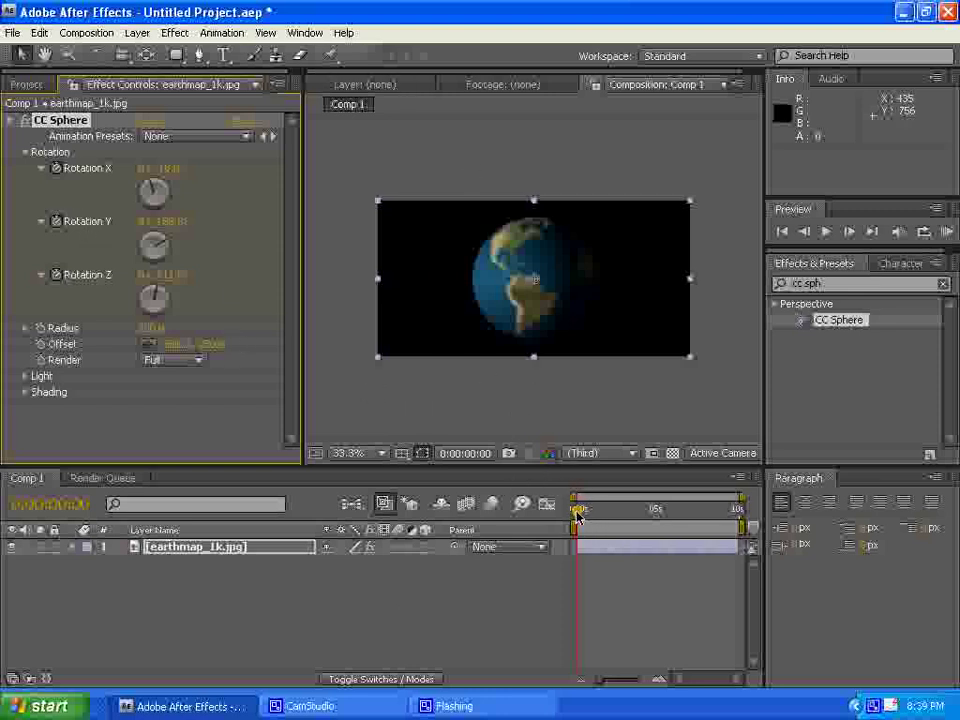
left_click_drag(579, 509, 748, 527)
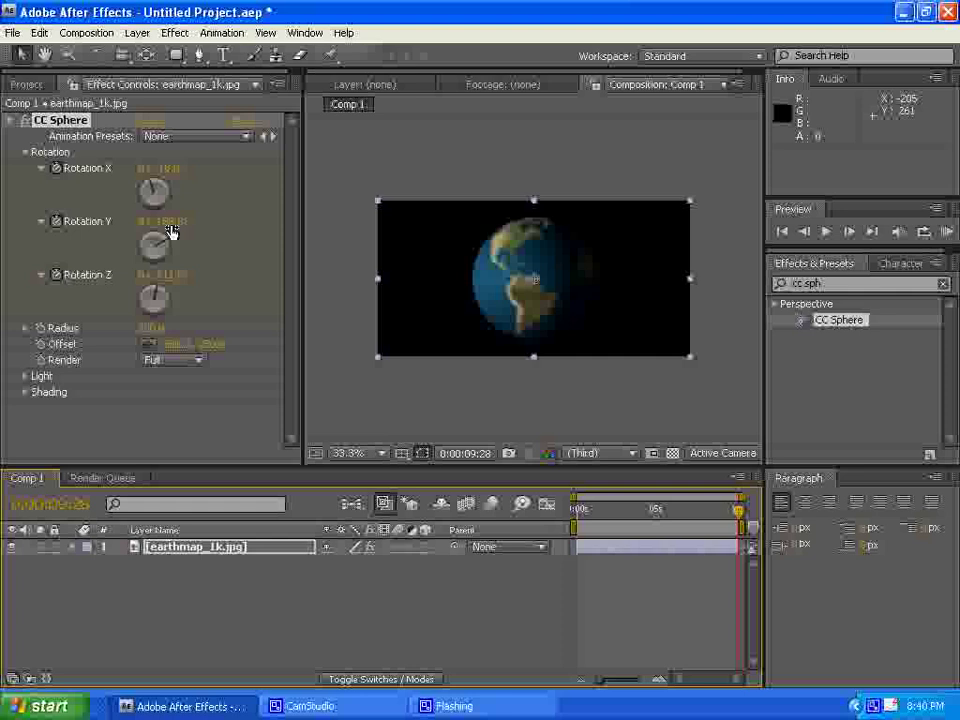
left_click_drag(172, 229, 506, 221)
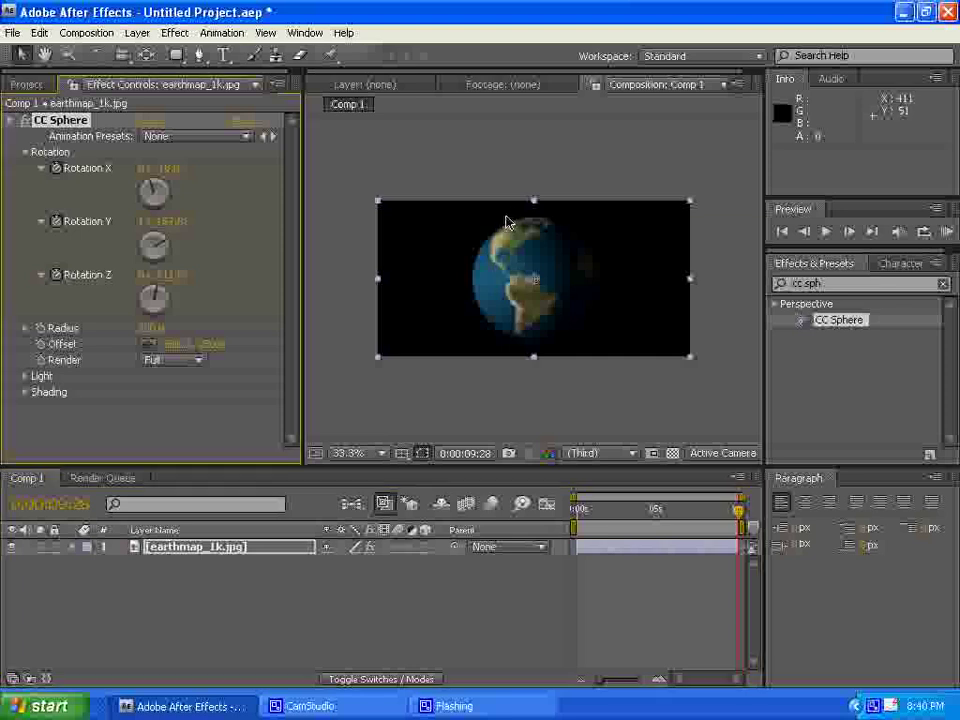
left_click(256, 247)
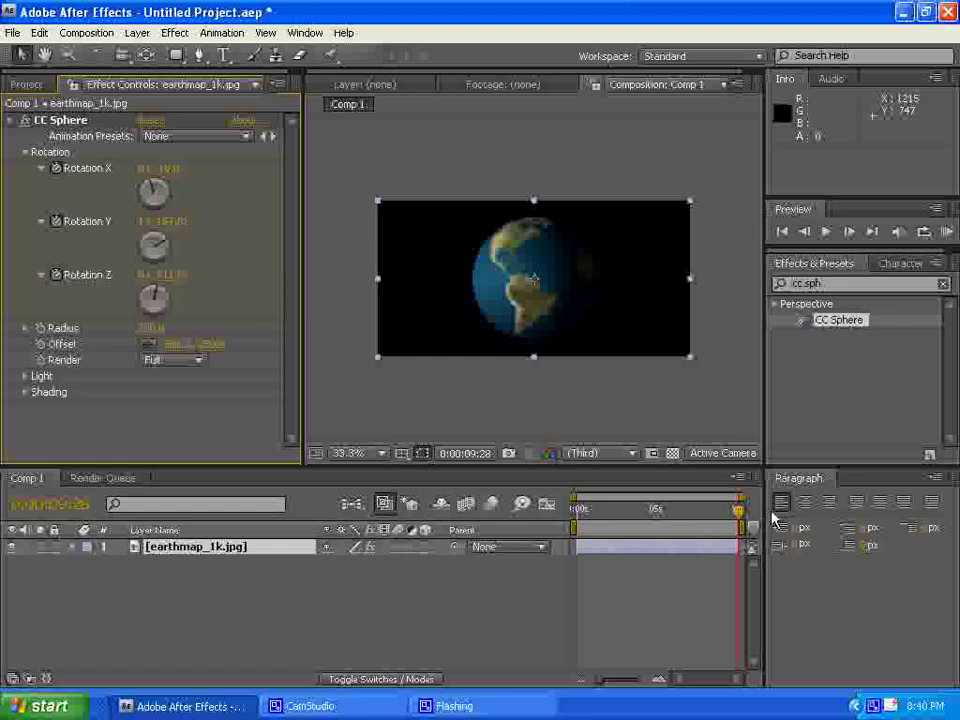
Return to 0:00:00:00 and play back the spinning globe animation
left_click_drag(737, 508, 568, 510)
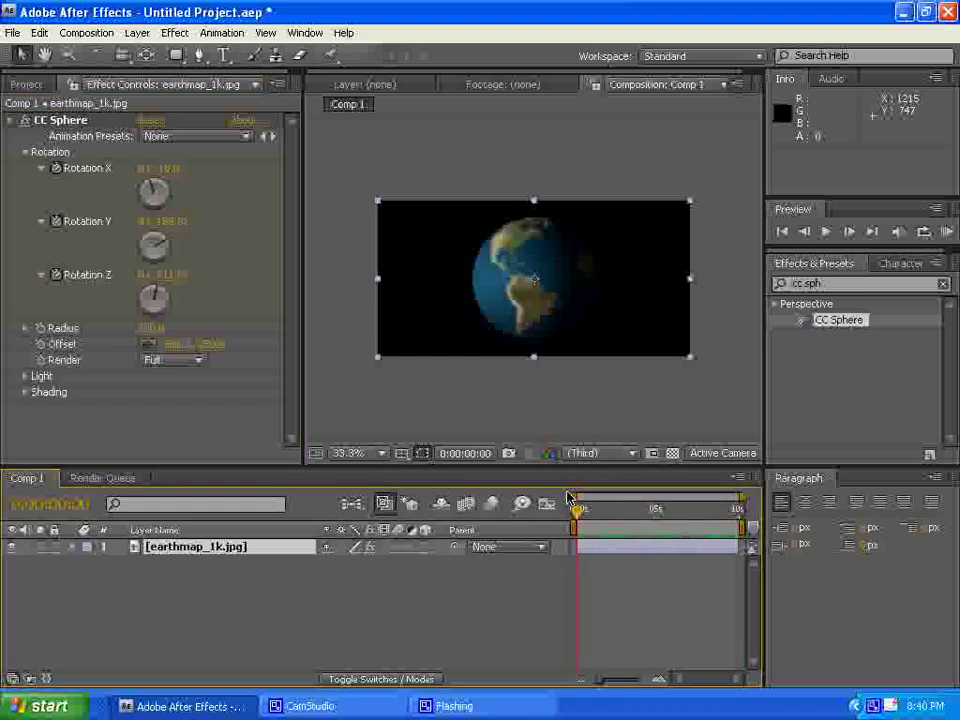
key("space")
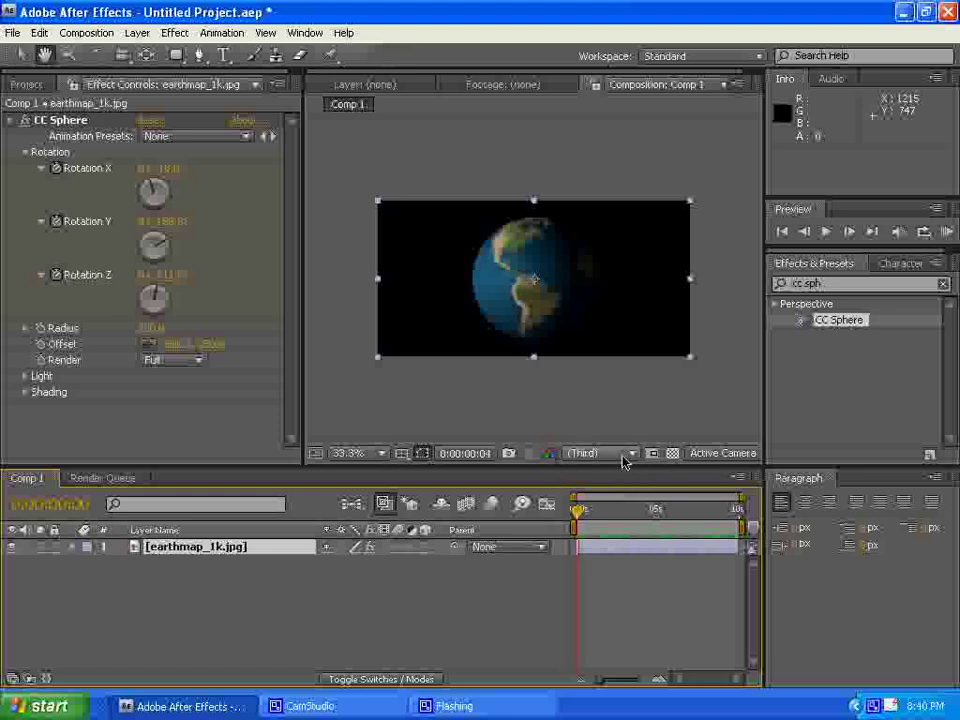